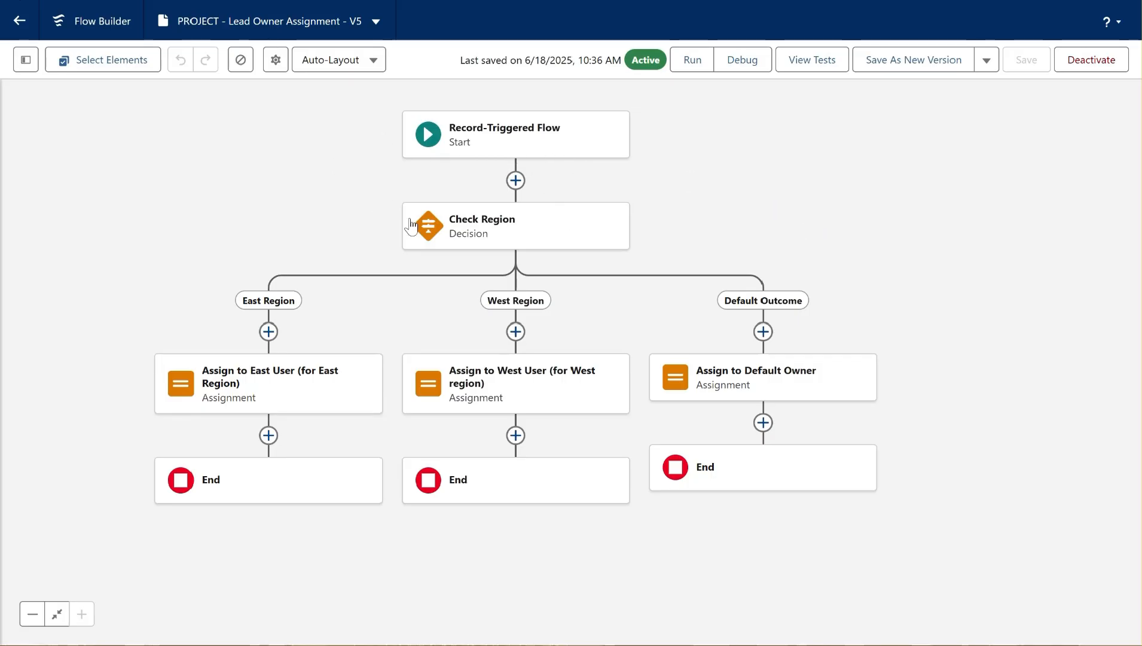
Step: Review the conditions of the East Region, West Region and Default Outcome paths in the Check Region decision
{"action": "left_click", "coordinate": [491, 226]}
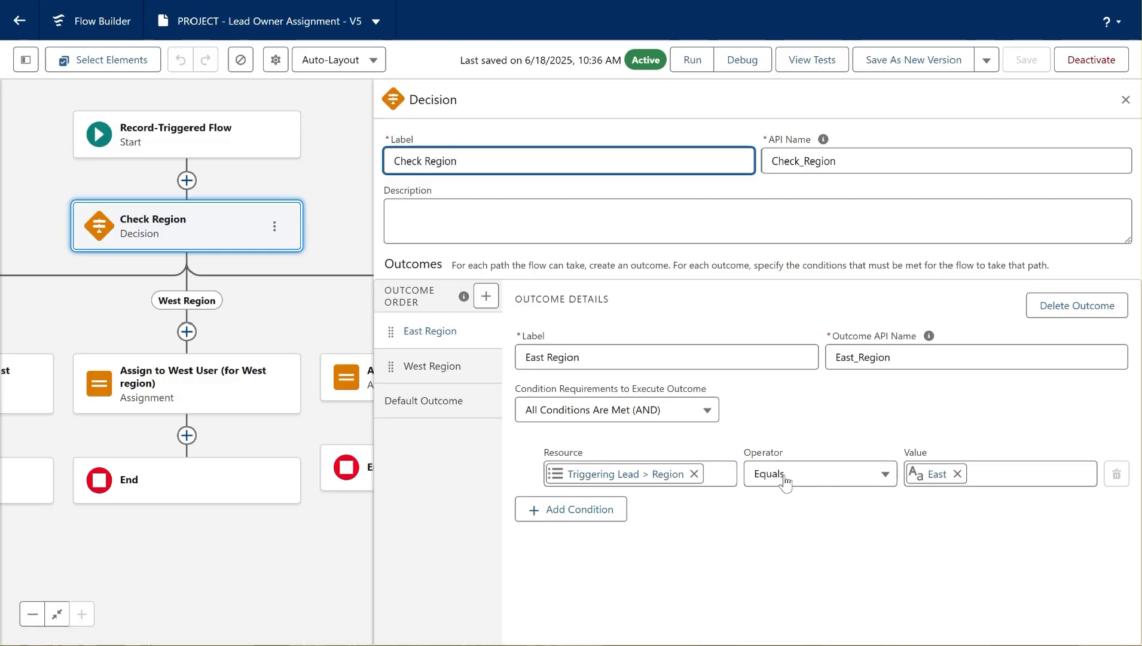
{"action": "left_click", "coordinate": [417, 367]}
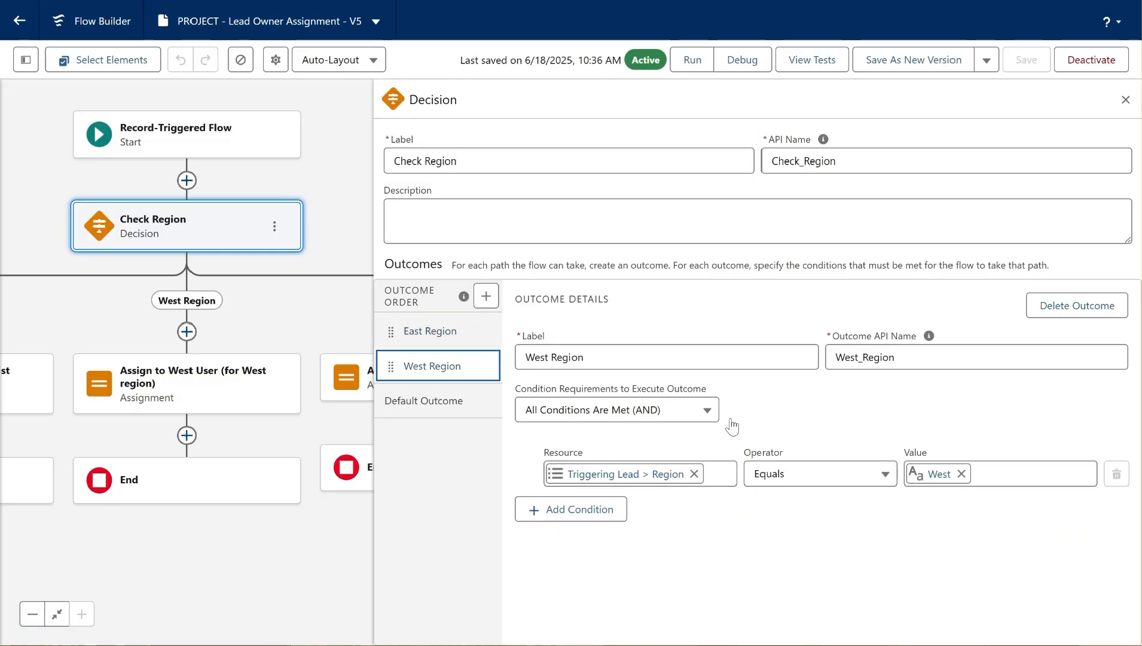
{"action": "left_click", "coordinate": [448, 404]}
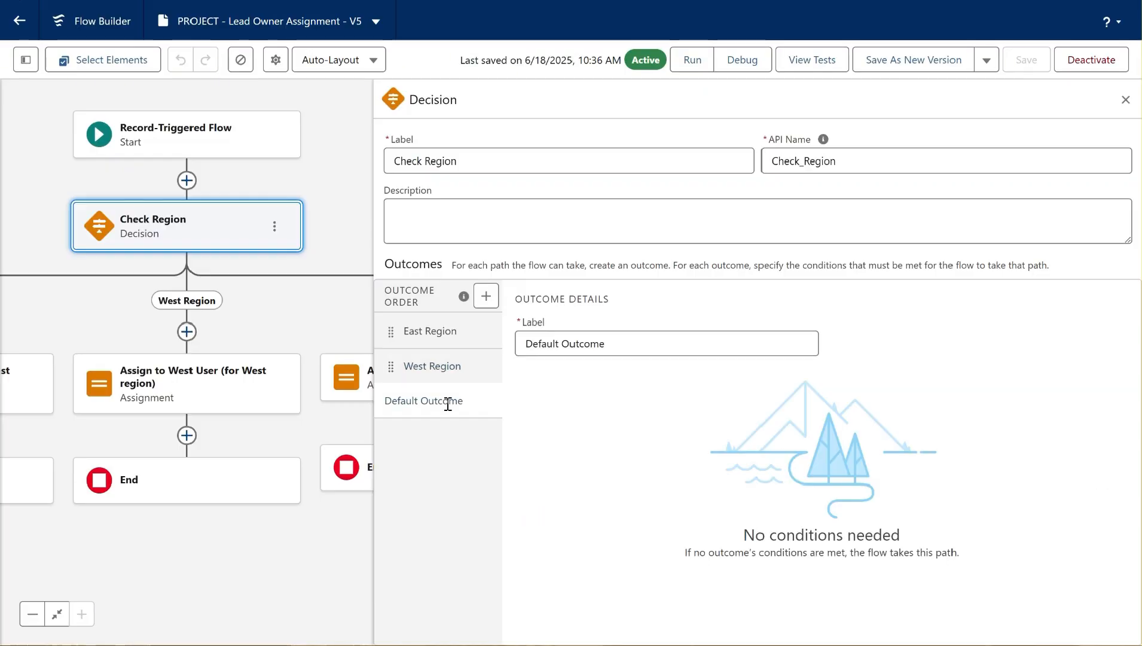
{"action": "left_click", "coordinate": [1124, 101]}
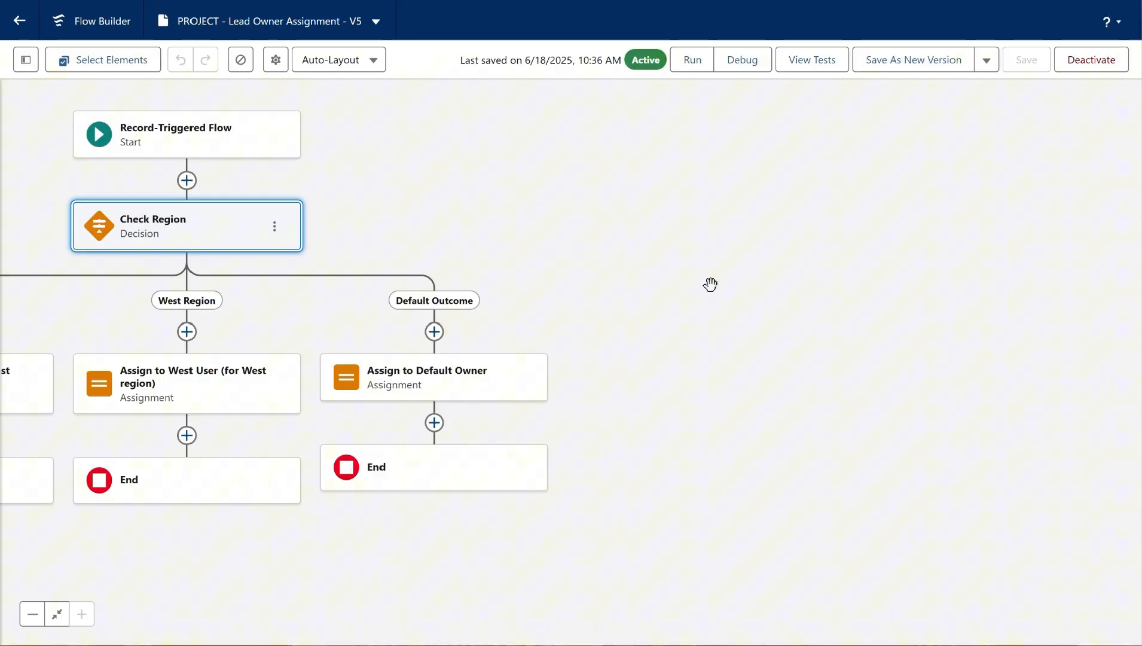
{"action": "left_click", "coordinate": [745, 255]}
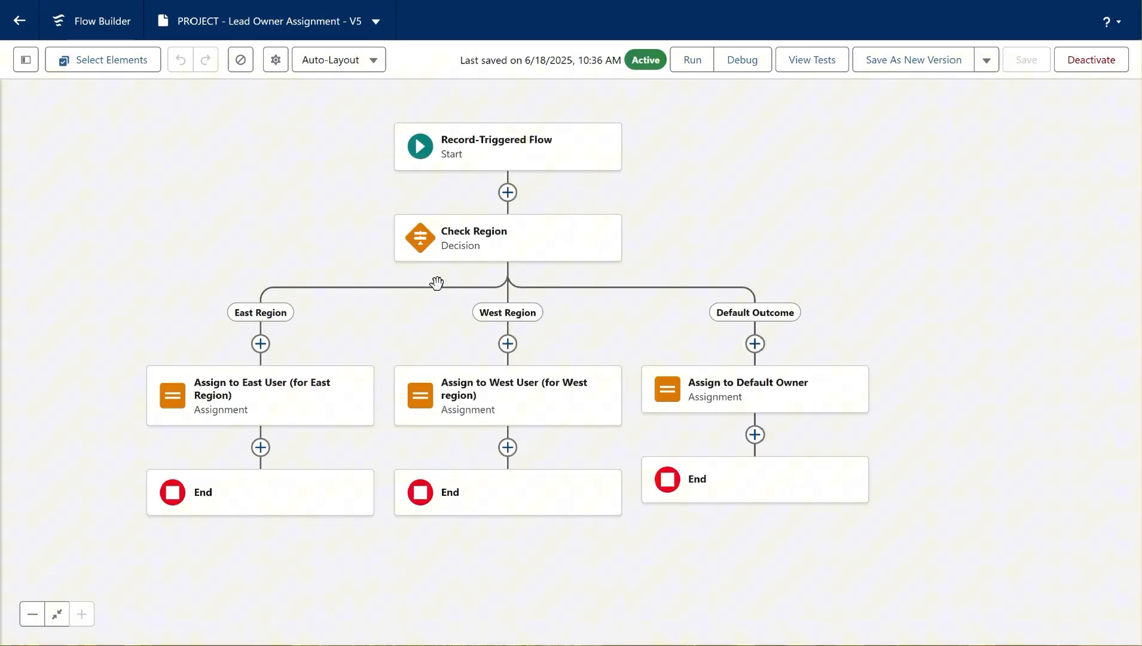
{"action": "mouse_move", "coordinate": [447, 235]}
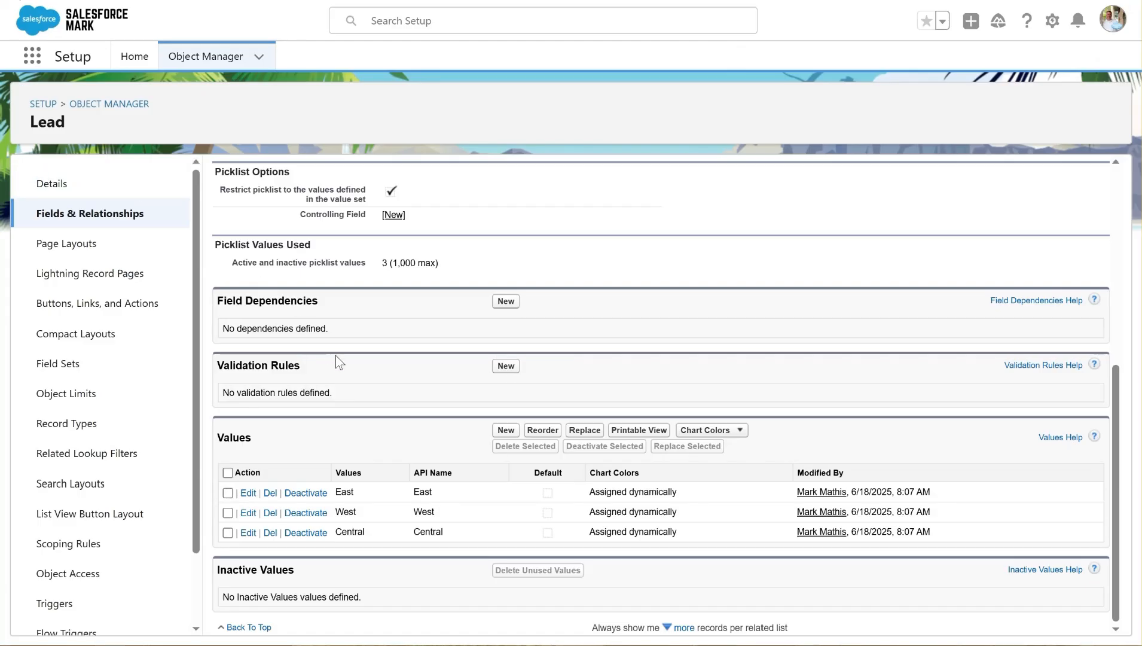
Step: Switch to the Lead object's Region field in Setup and examine its definition and picklist values
{"action": "scroll", "coordinate": [384, 323], "scroll_direction": "up", "scroll_amount": 1}
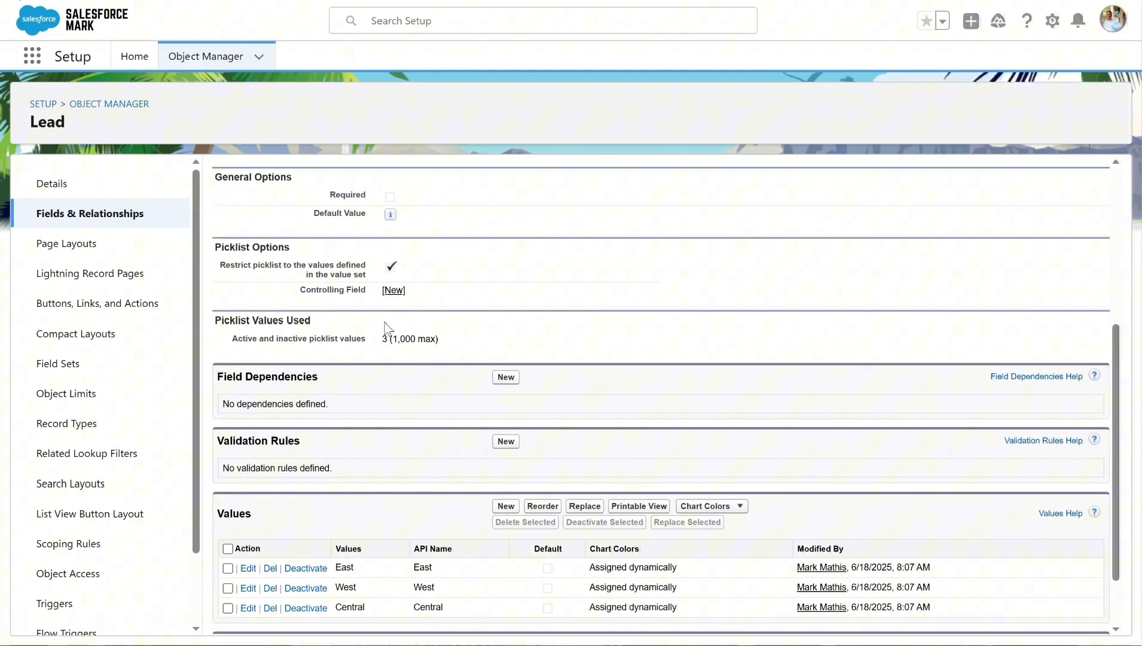
{"action": "scroll", "coordinate": [508, 275], "scroll_direction": "down", "scroll_amount": 1}
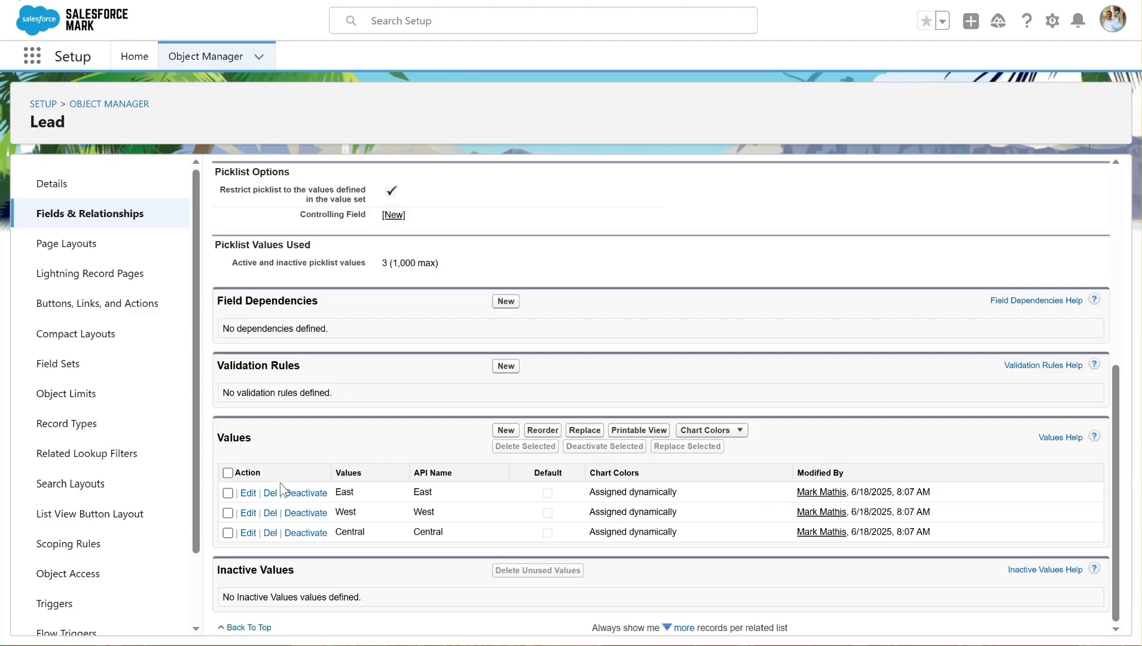
{"action": "scroll", "coordinate": [245, 432], "scroll_direction": "up", "scroll_amount": 4}
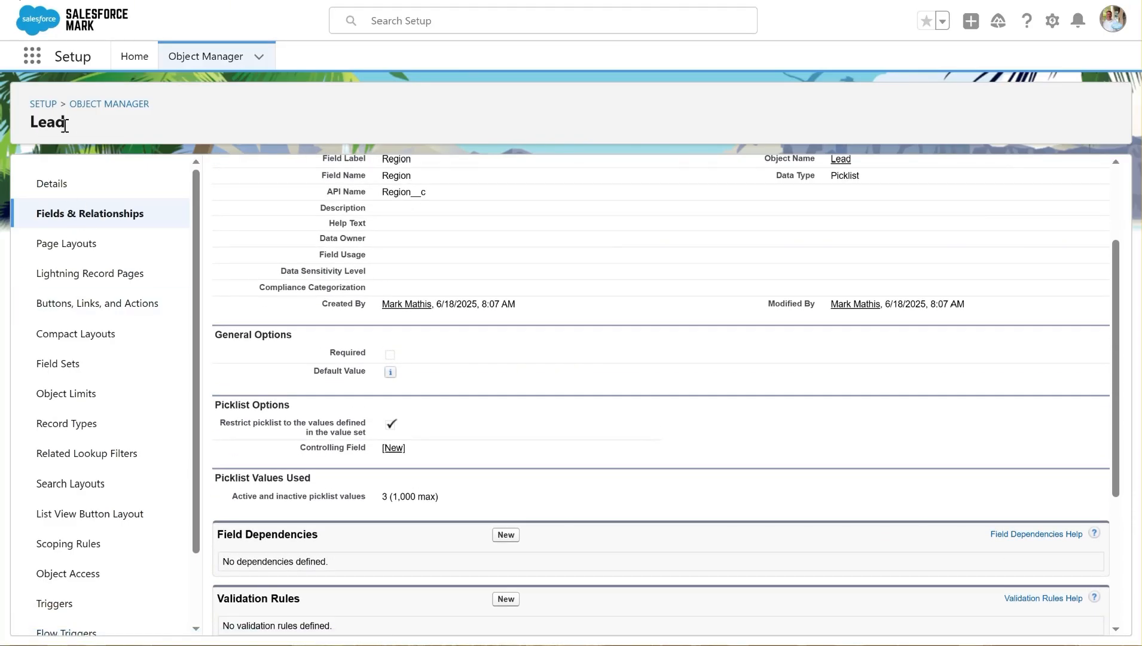
{"action": "scroll", "coordinate": [472, 315], "scroll_direction": "down", "scroll_amount": 4}
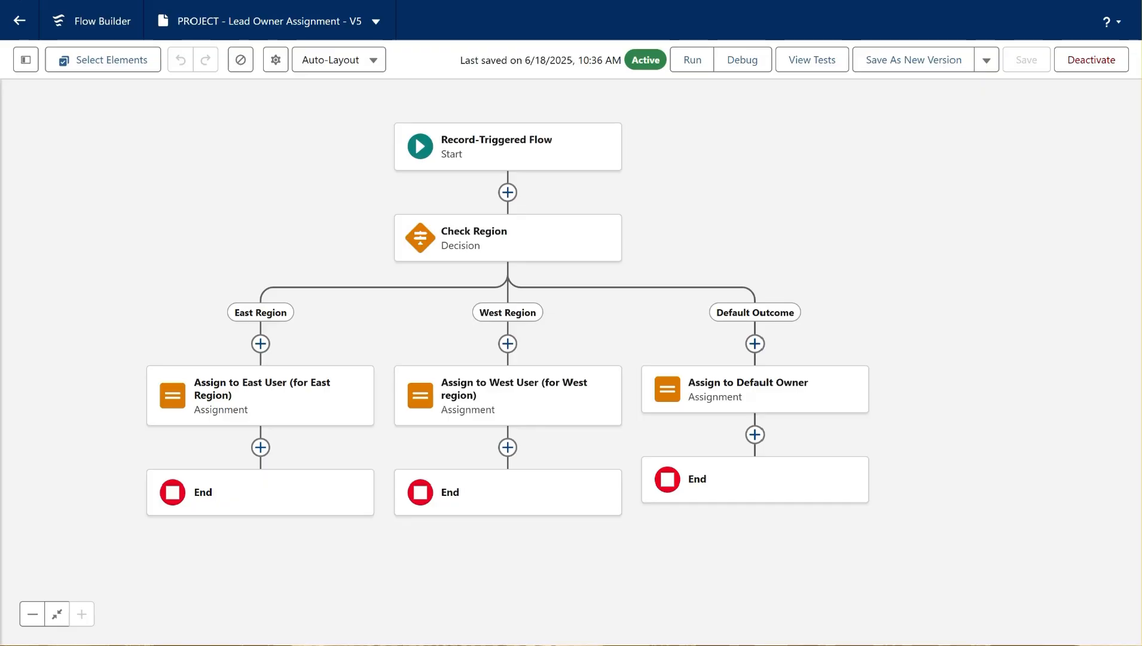
Step: Examine the owner assignments for the East, West and default outcomes in the Lead Owner Assignment flow
{"action": "left_click", "coordinate": [238, 395]}
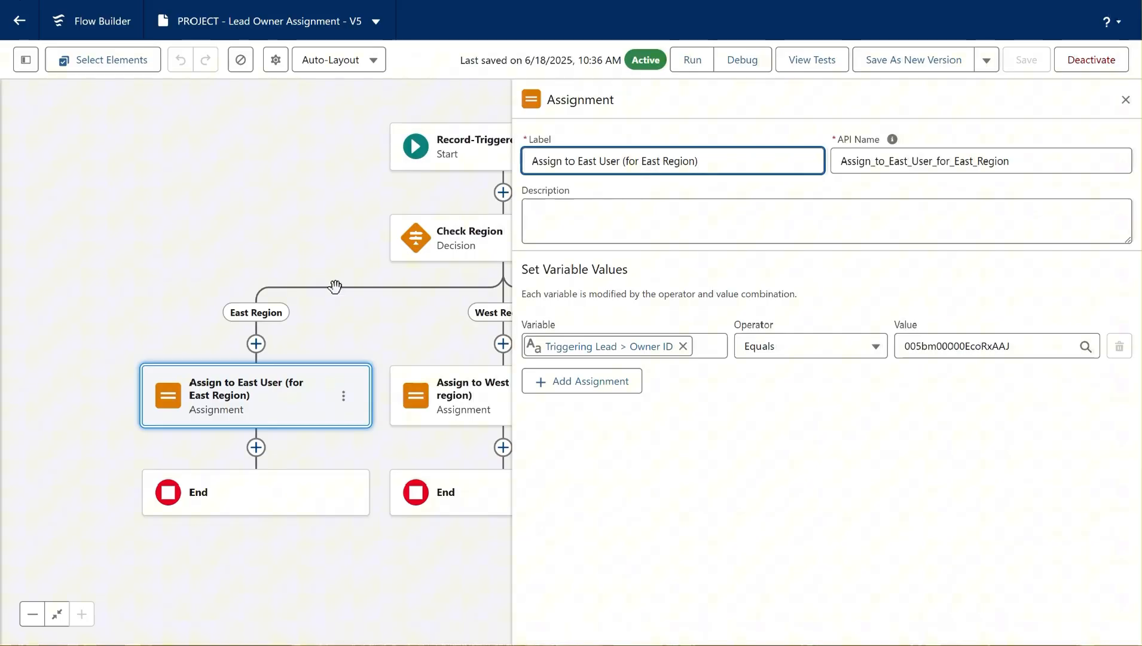
{"action": "left_click", "coordinate": [301, 257]}
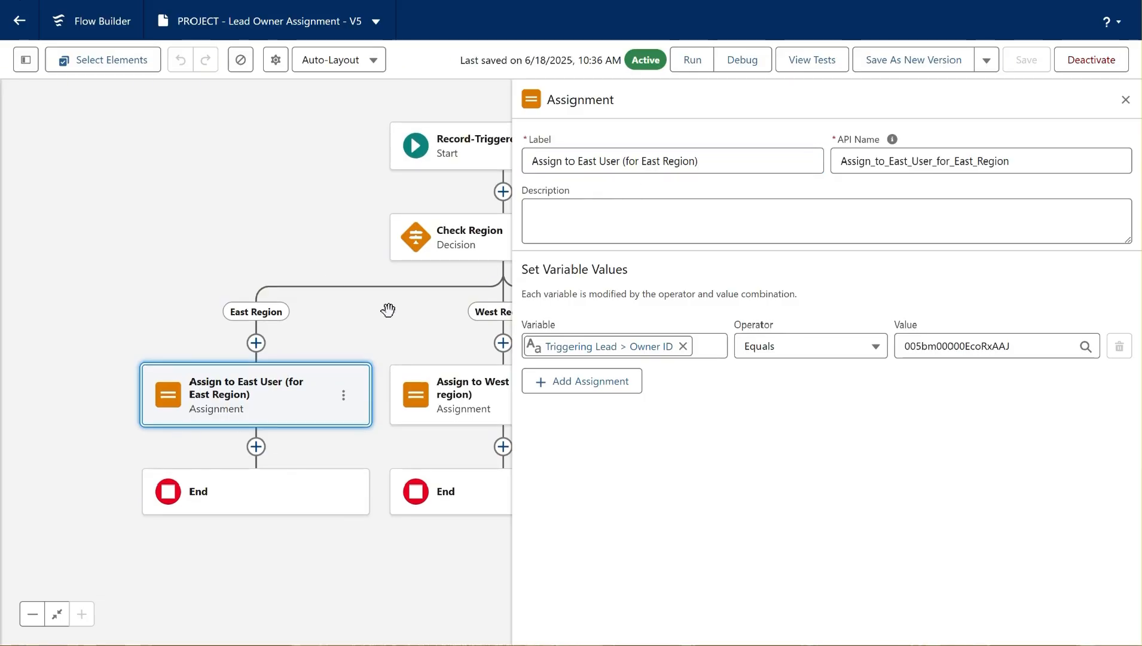
{"action": "left_click", "coordinate": [1126, 99]}
{"action": "left_click", "coordinate": [515, 397]}
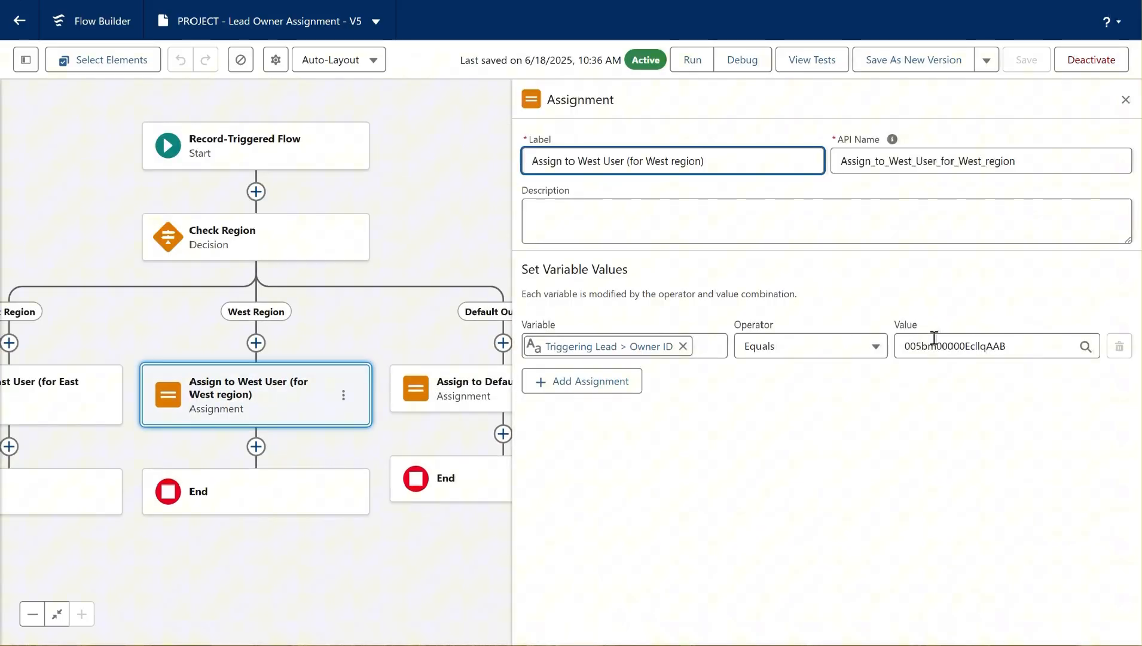
{"action": "left_click", "coordinate": [955, 345]}
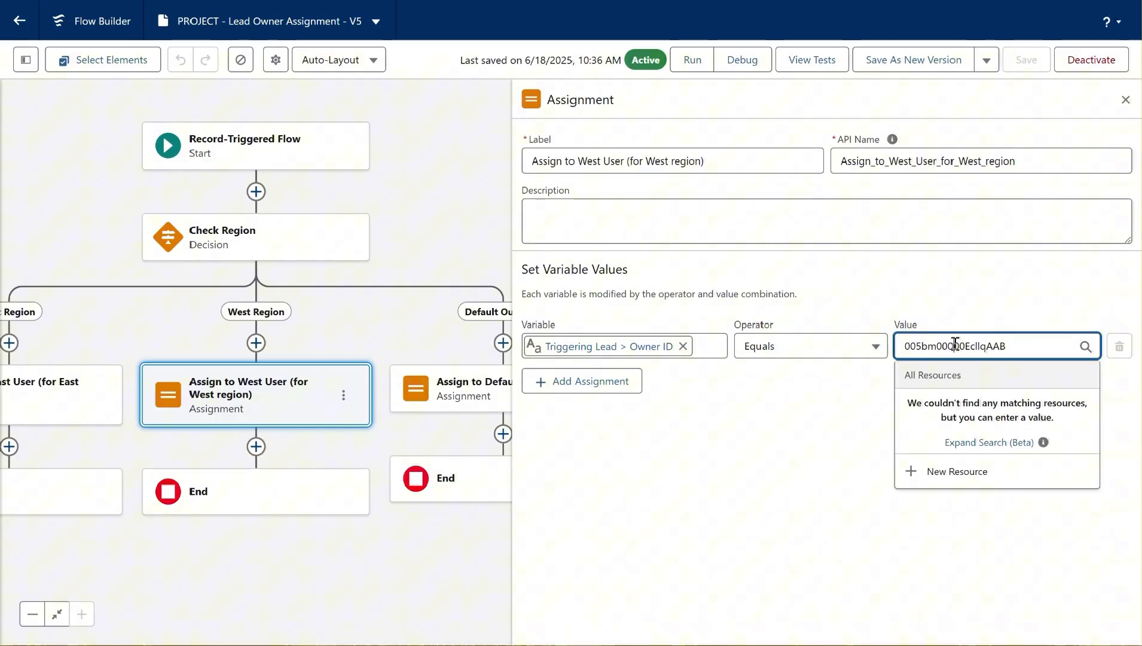
{"action": "left_click", "coordinate": [453, 262]}
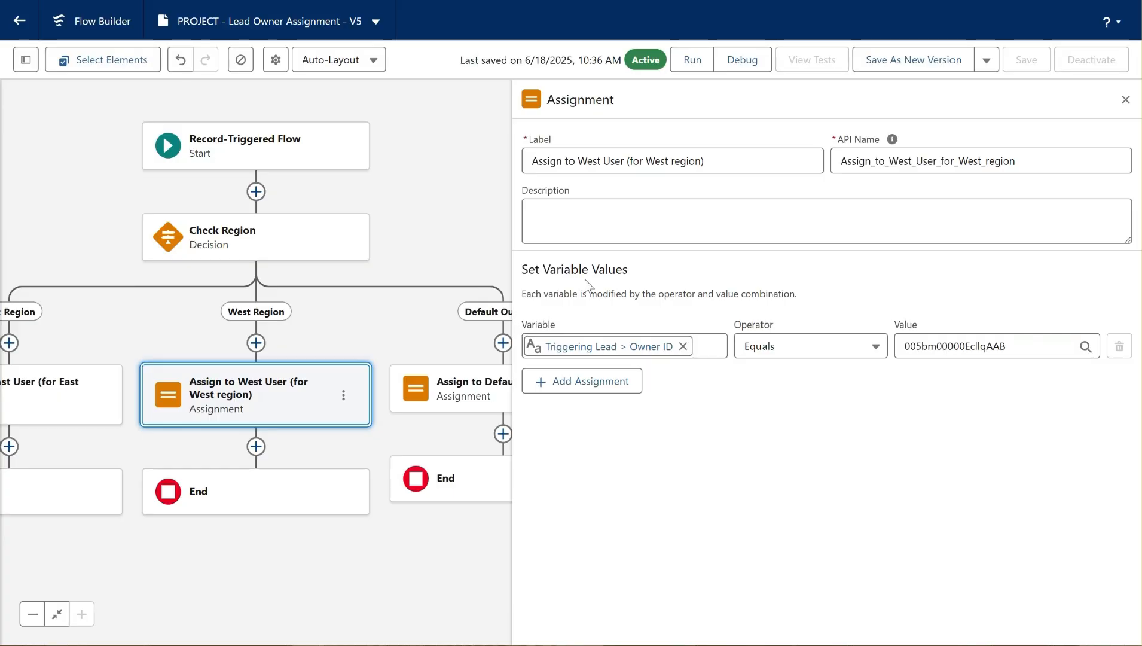
{"action": "left_click", "coordinate": [1125, 100]}
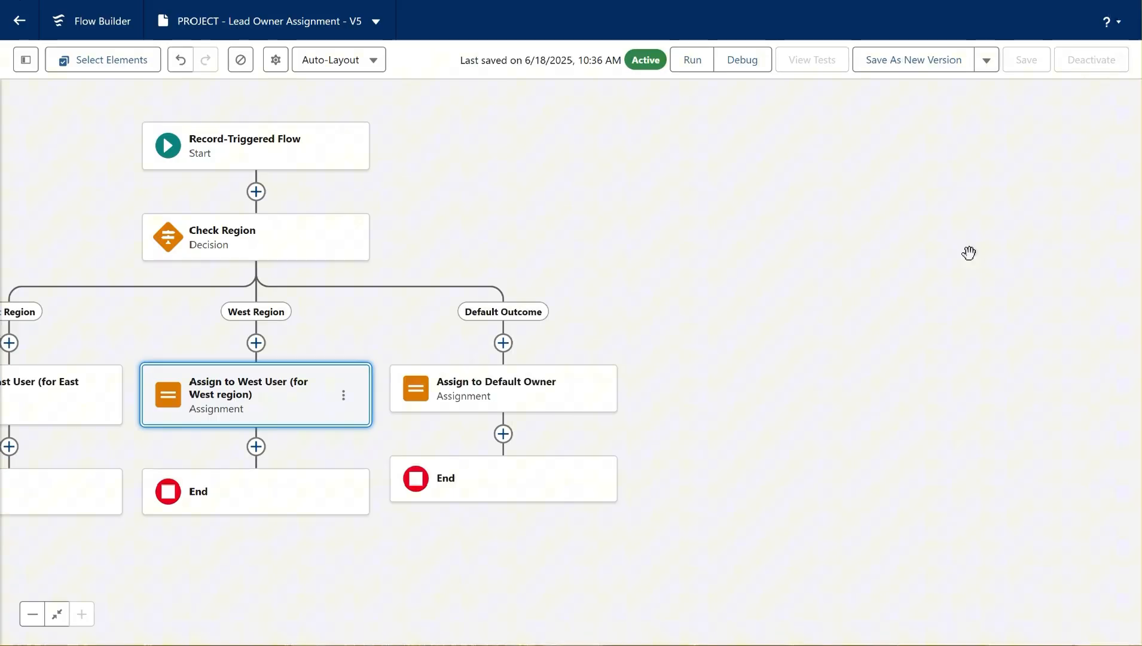
{"action": "left_click", "coordinate": [512, 385]}
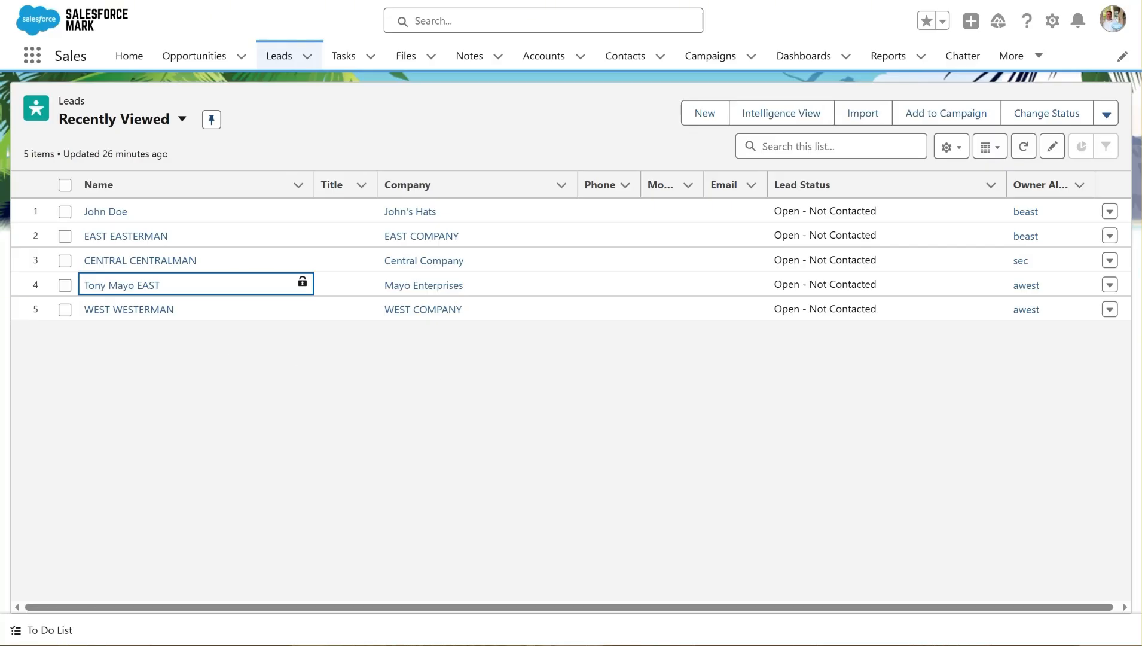
Step: Start a new lead from the Leads list and enter the lead's first and last name
{"action": "left_click", "coordinate": [708, 114]}
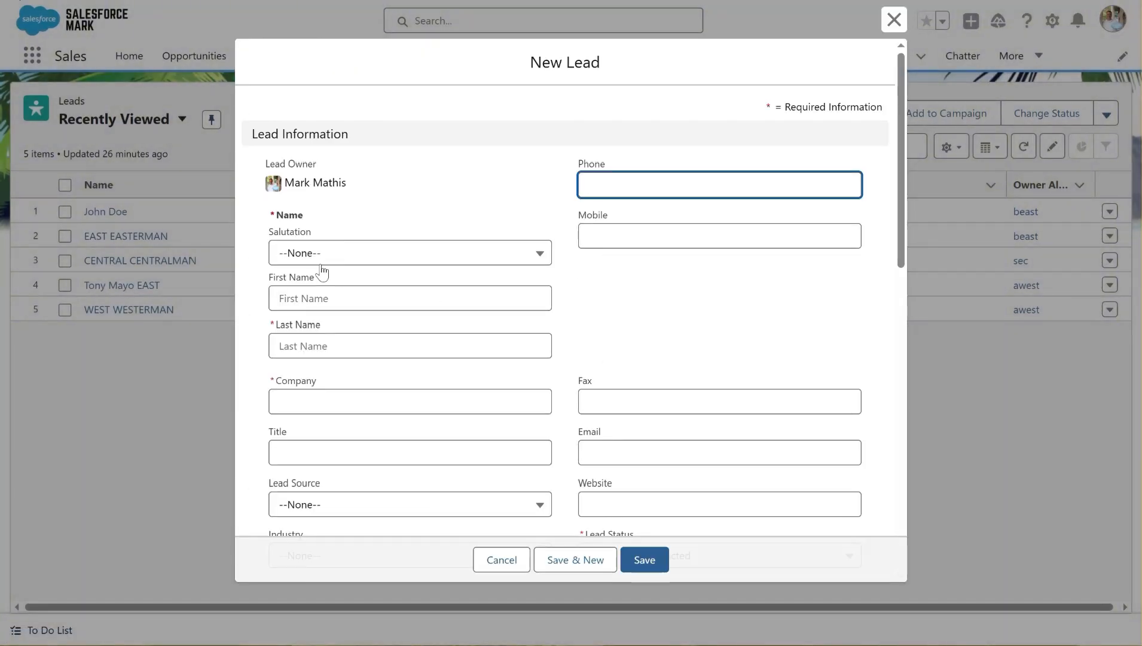
{"action": "left_click", "coordinate": [340, 299]}
{"action": "type", "text": "bOB"}
{"action": "key", "text": "BackSpace"}
{"action": "key", "text": "BackSpace"}
{"action": "key", "text": "BackSpace"}
{"action": "key", "text": "Caps_Lock"}
{"action": "type", "text": "B"}
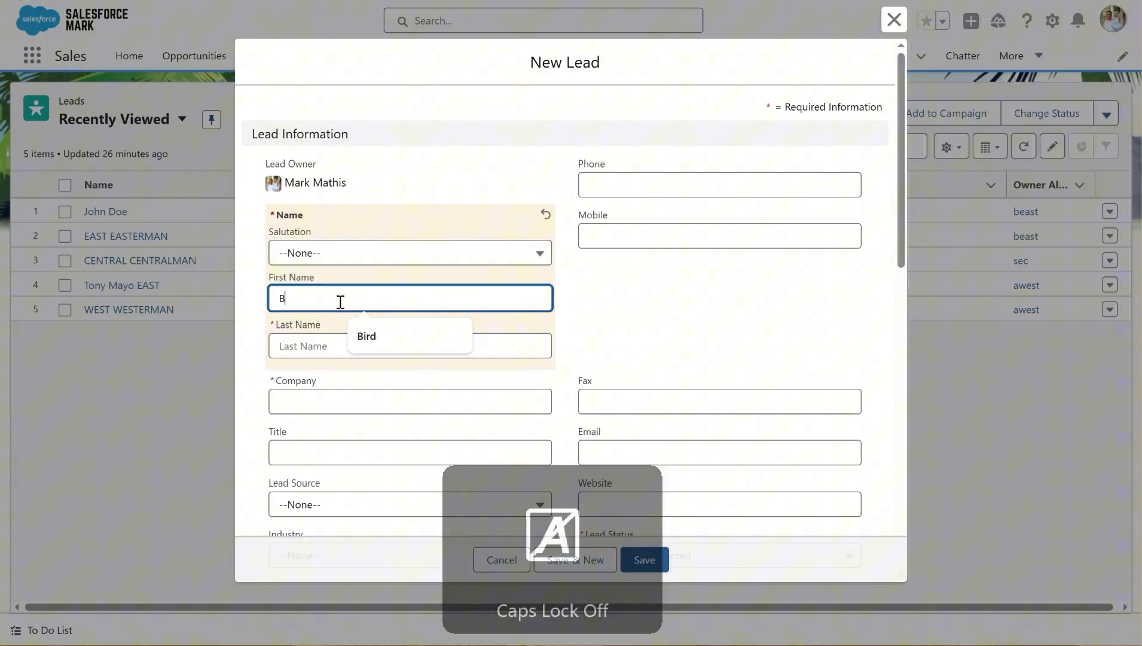
{"action": "type", "text": "ob"}
{"action": "key", "text": "Tab"}
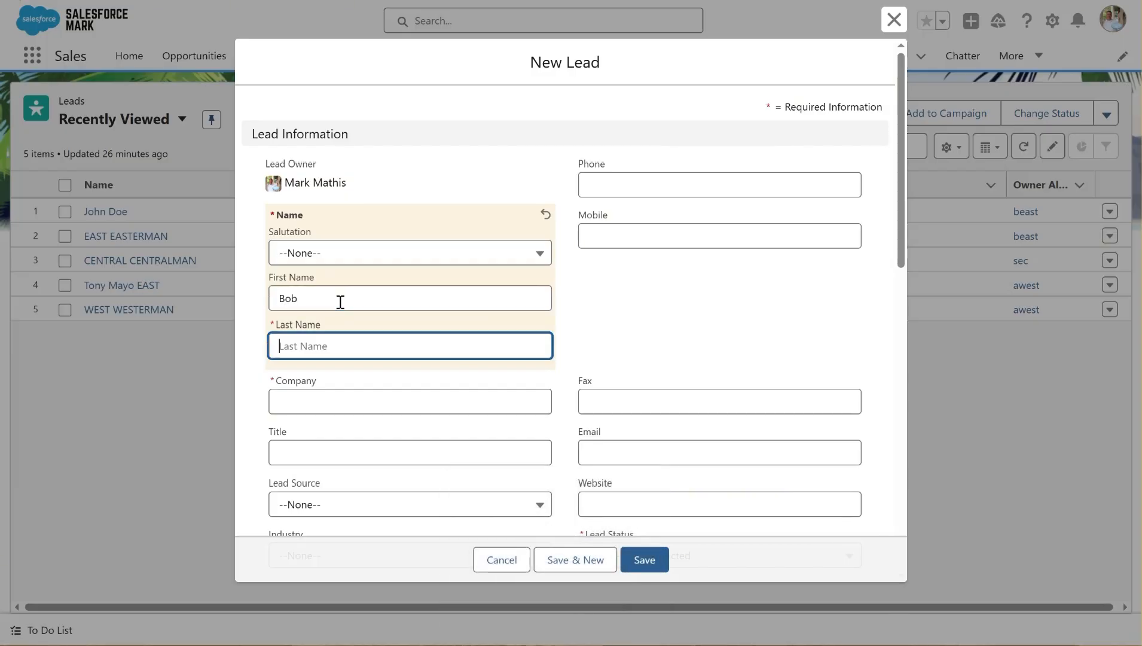
{"action": "type", "text": "Jones"}
{"action": "key", "text": "Tab"}
{"action": "key", "text": "Tab"}
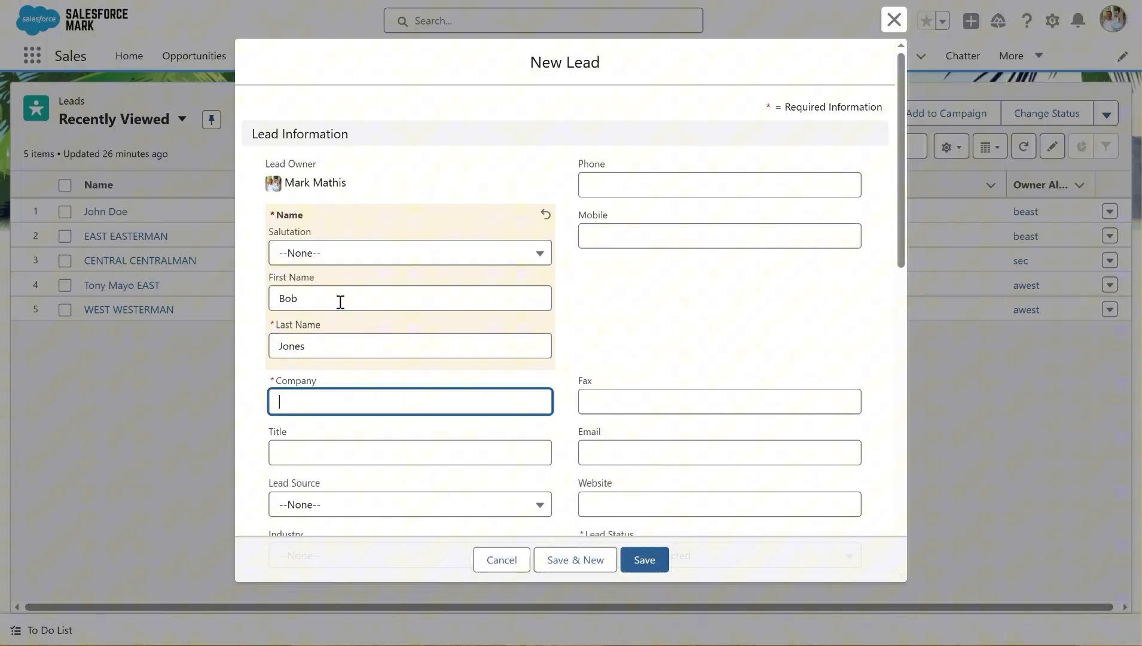
Step: Enter Bob's Car Shop as the new lead's company
{"action": "type", "text": "B"}
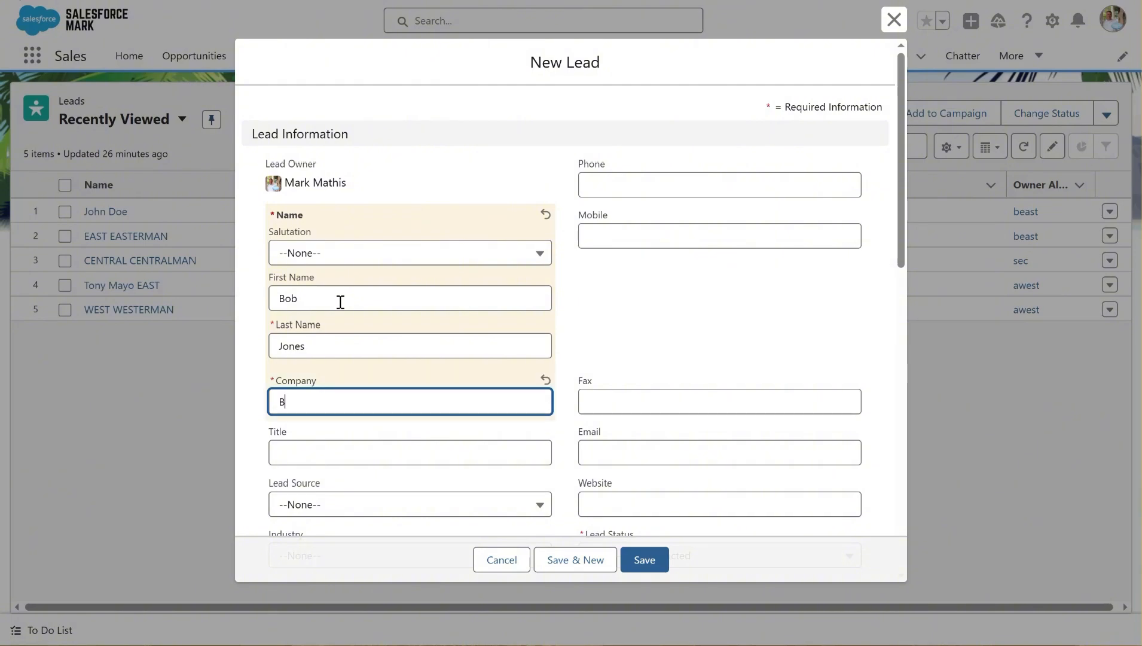
{"action": "type", "text": "ob's Car Shop"}
{"action": "key", "text": "Tab"}
{"action": "key", "text": "Tab"}
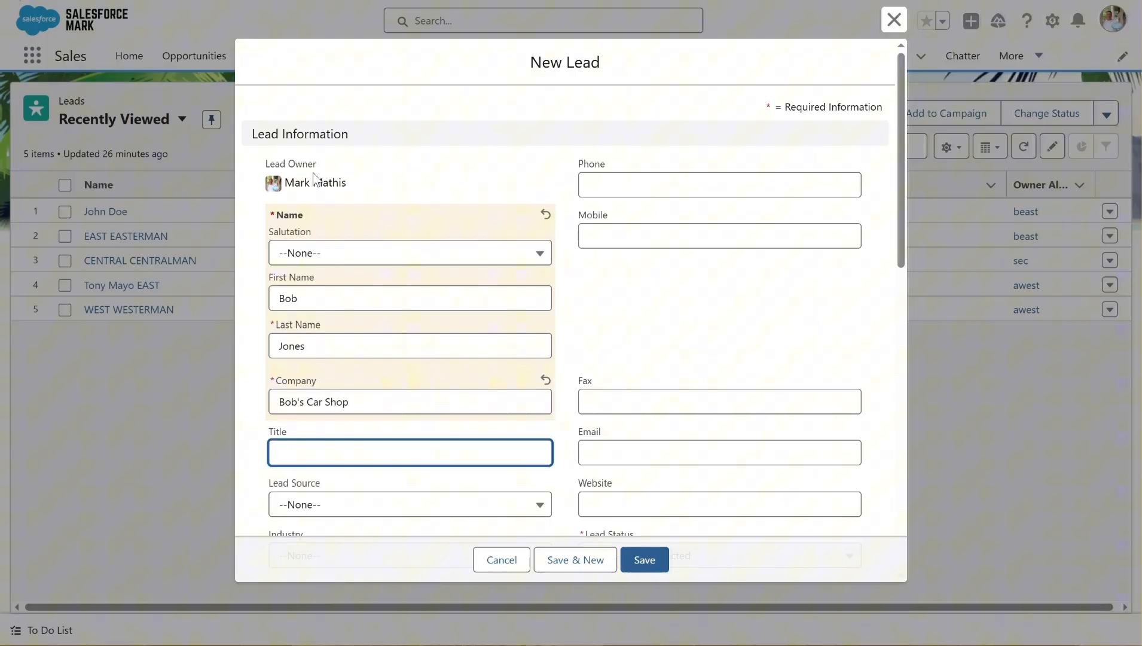
Step: Set the lead's Region to West and save the record
{"action": "scroll", "coordinate": [451, 318], "scroll_direction": "down", "scroll_amount": 5}
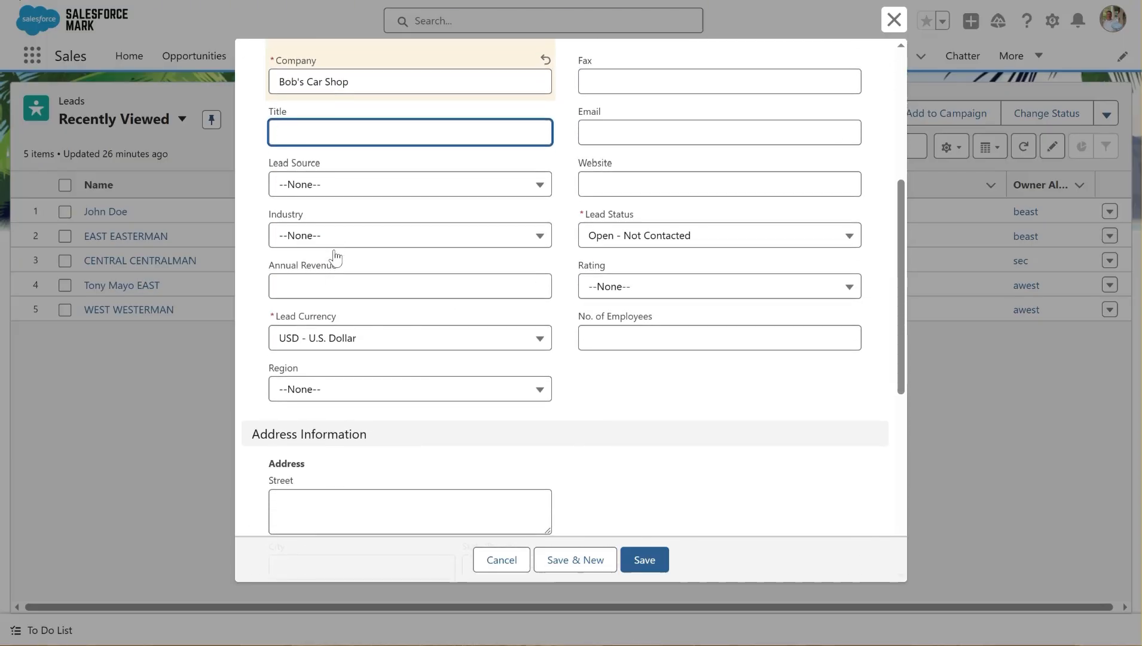
{"action": "left_click", "coordinate": [326, 393]}
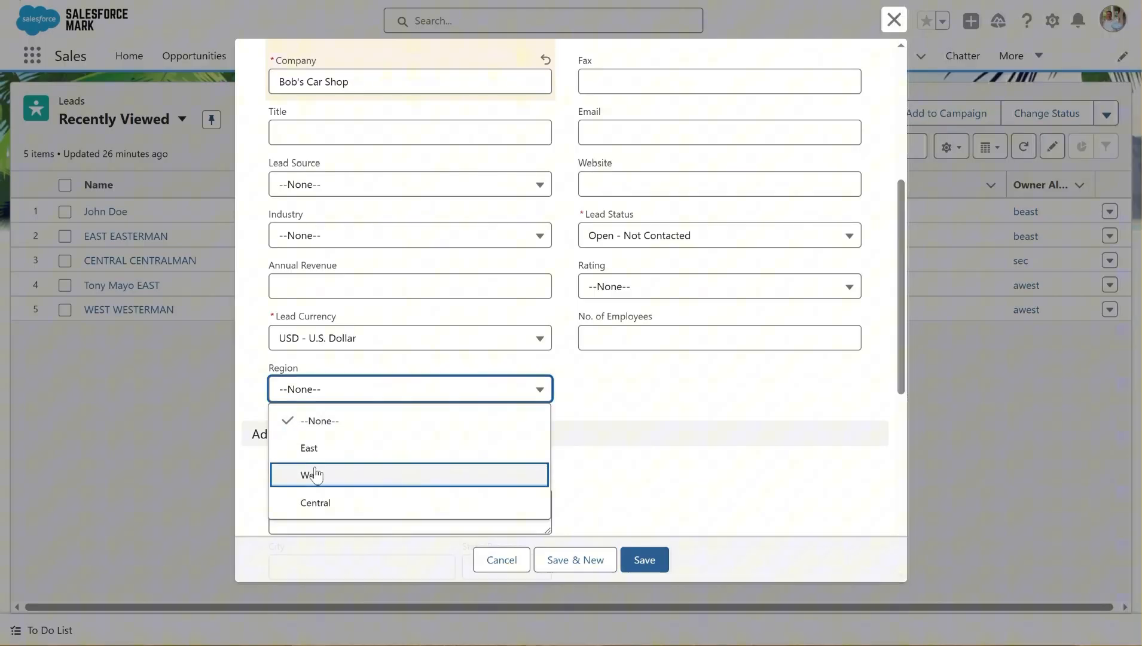
{"action": "left_click", "coordinate": [359, 478]}
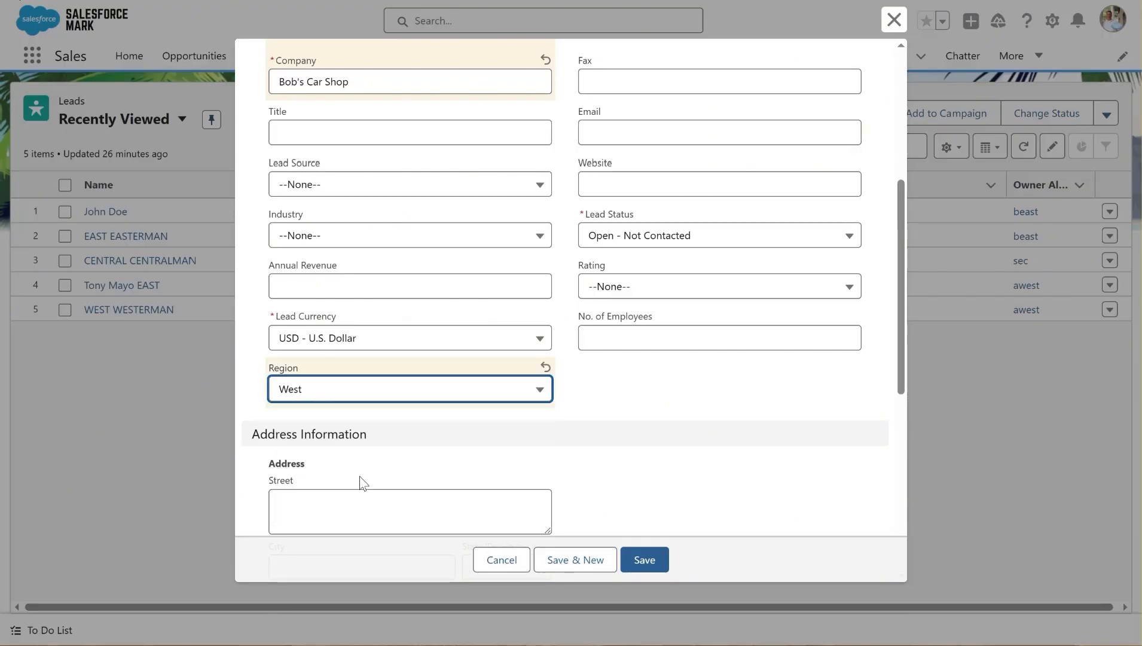
{"action": "left_click", "coordinate": [645, 560]}
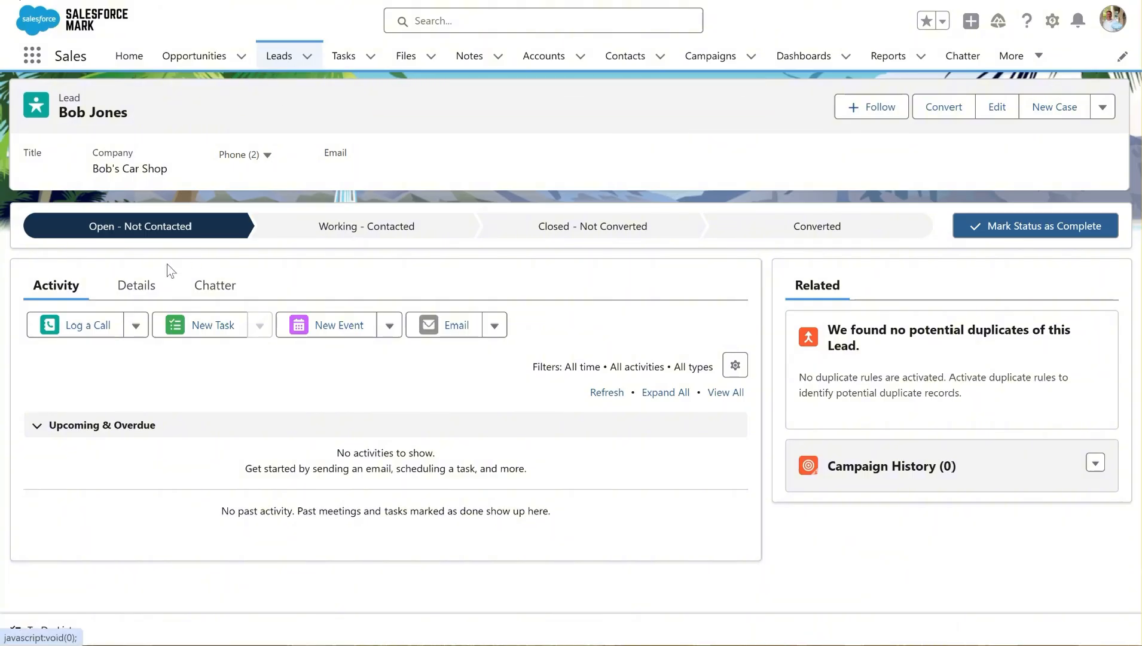
Step: Open the saved lead's details and check its assigned Lead Owner against its Region
{"action": "left_click", "coordinate": [134, 286]}
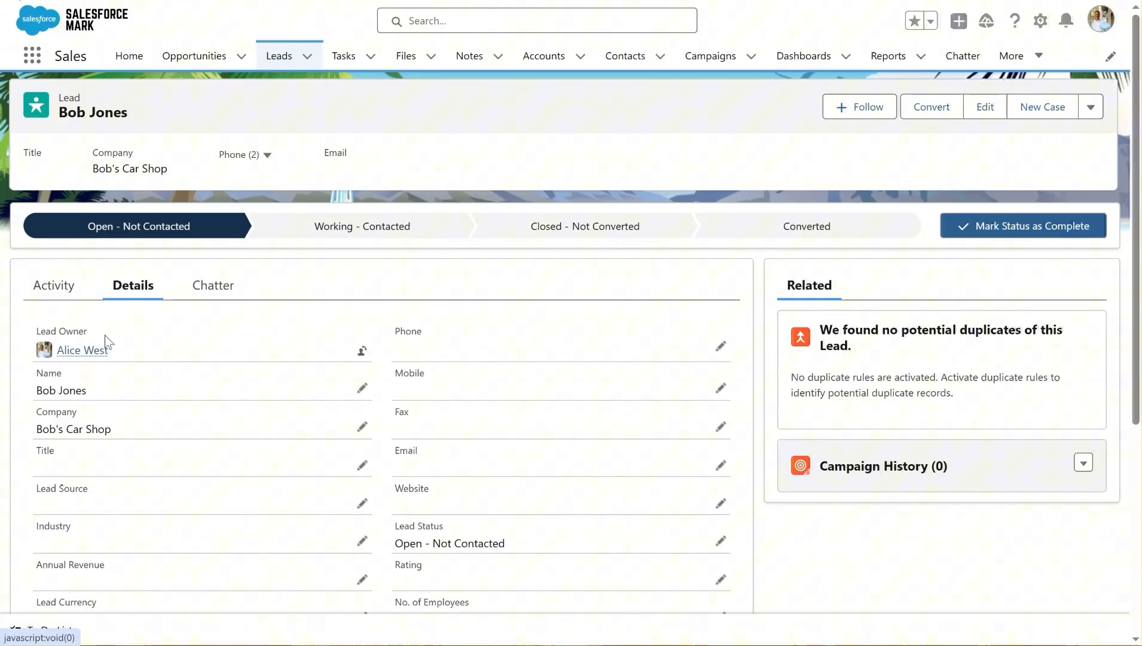
{"action": "scroll", "coordinate": [201, 301], "scroll_direction": "down", "scroll_amount": 3}
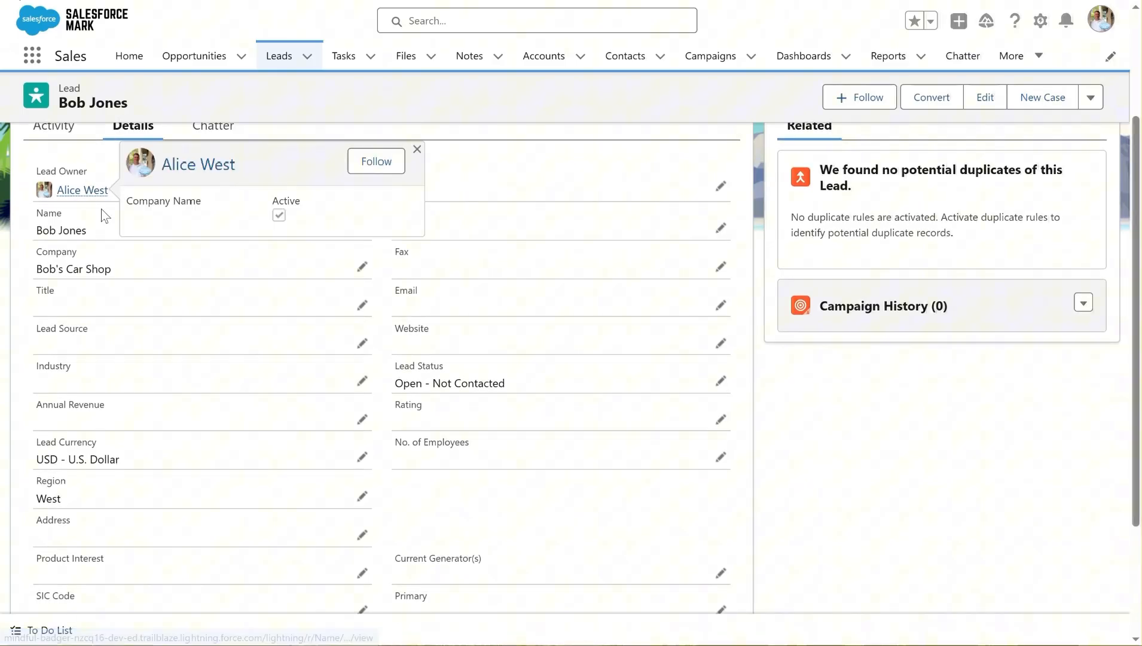
{"action": "mouse_move", "coordinate": [101, 201]}
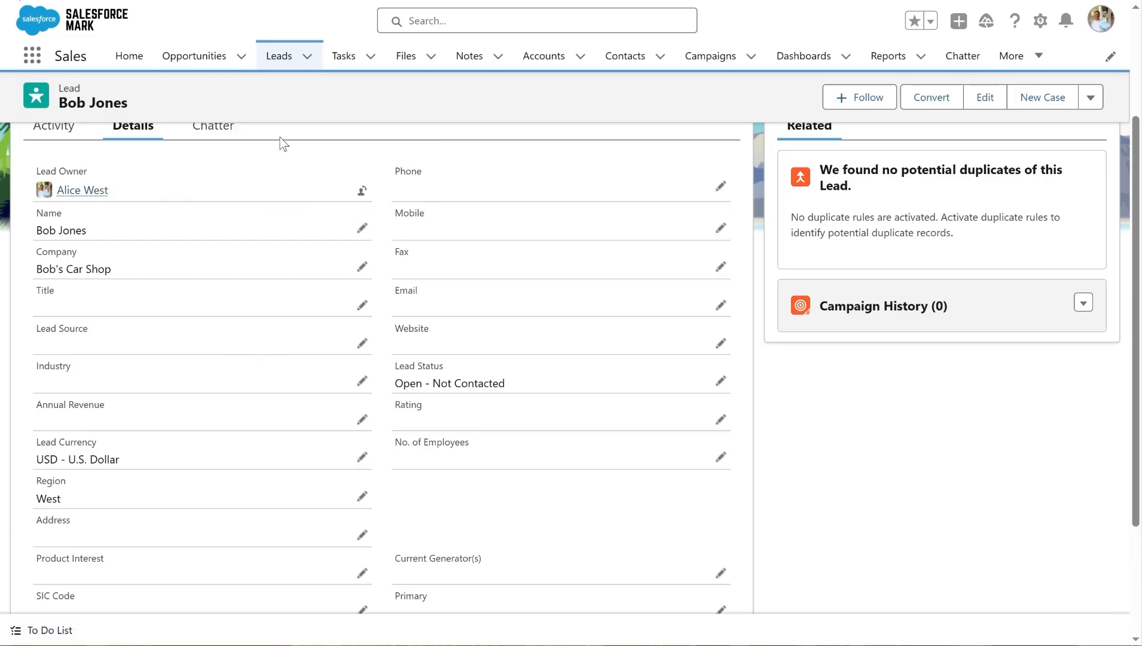
{"action": "scroll", "coordinate": [383, 142], "scroll_direction": "up", "scroll_amount": 3}
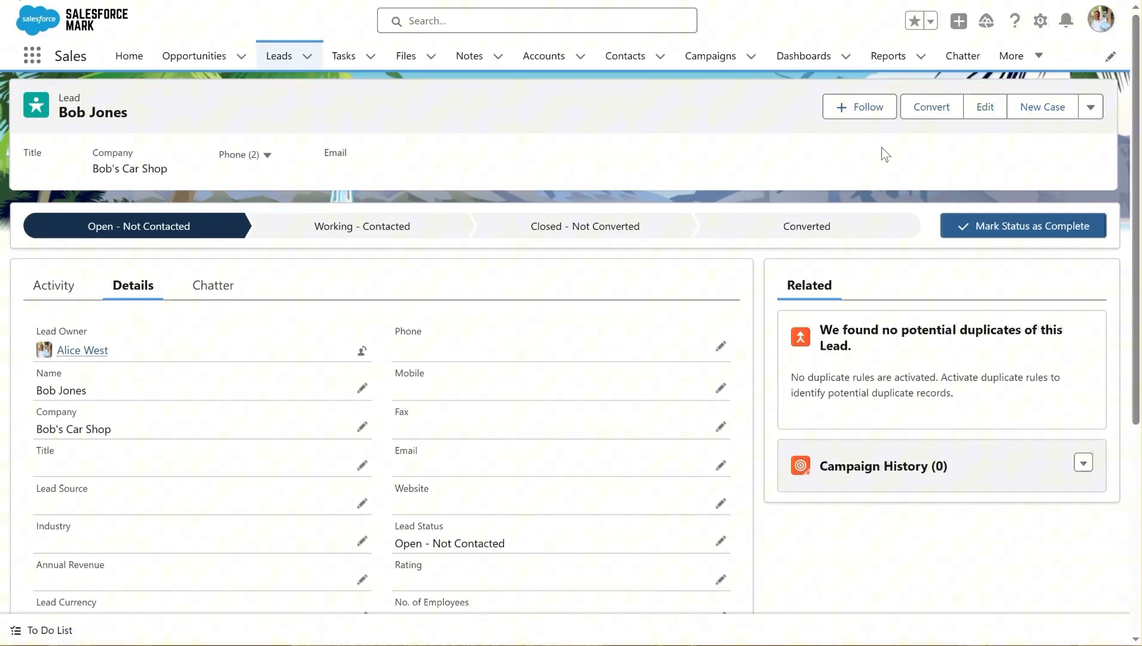
Step: Start another new lead and enter the lead's first and last name
{"action": "left_click", "coordinate": [307, 55]}
{"action": "left_click", "coordinate": [301, 90]}
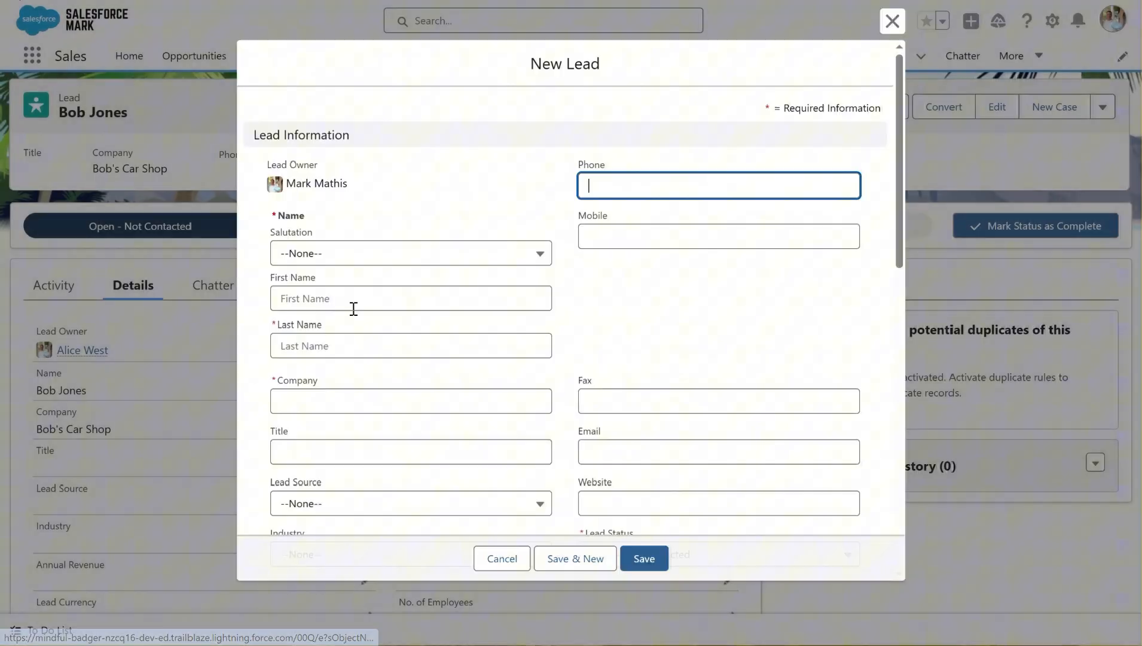
{"action": "left_click", "coordinate": [383, 298]}
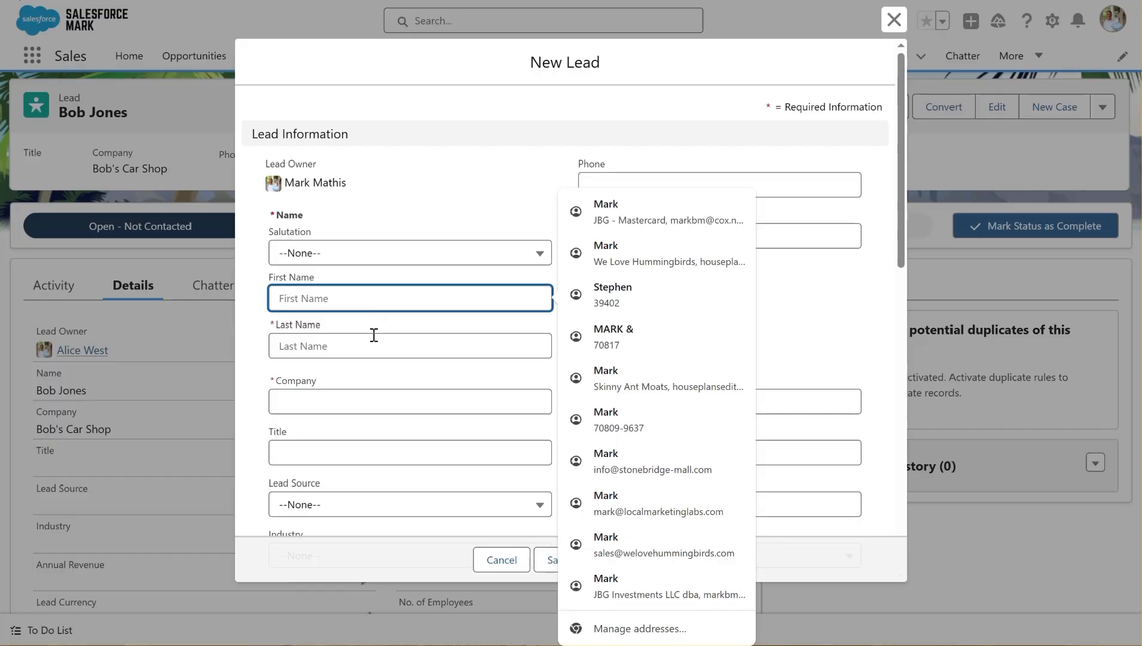
{"action": "type", "text": "Janie"}
{"action": "key", "text": "Tab"}
{"action": "type", "text": "Smith"}
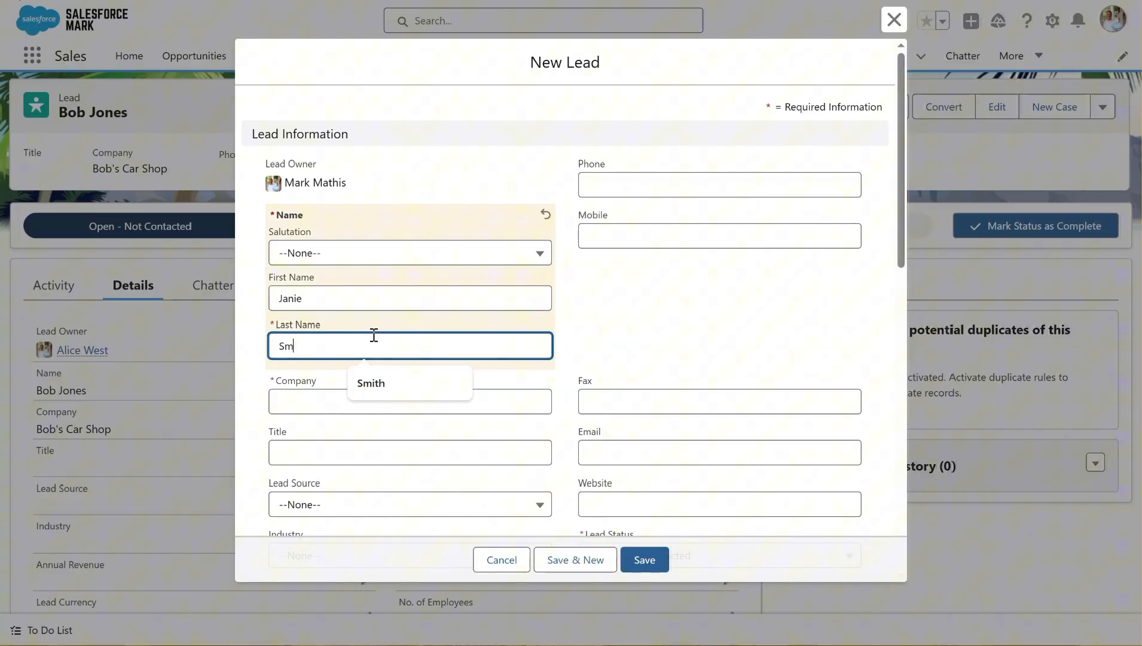
{"action": "key", "text": "Tab"}
Step: Enter Janie's Dress Shop as the second lead's company
{"action": "left_click", "coordinate": [335, 398]}
{"action": "type", "text": "Janie's Dress Shop"}
{"action": "scroll", "coordinate": [327, 391], "scroll_direction": "down", "scroll_amount": 5}
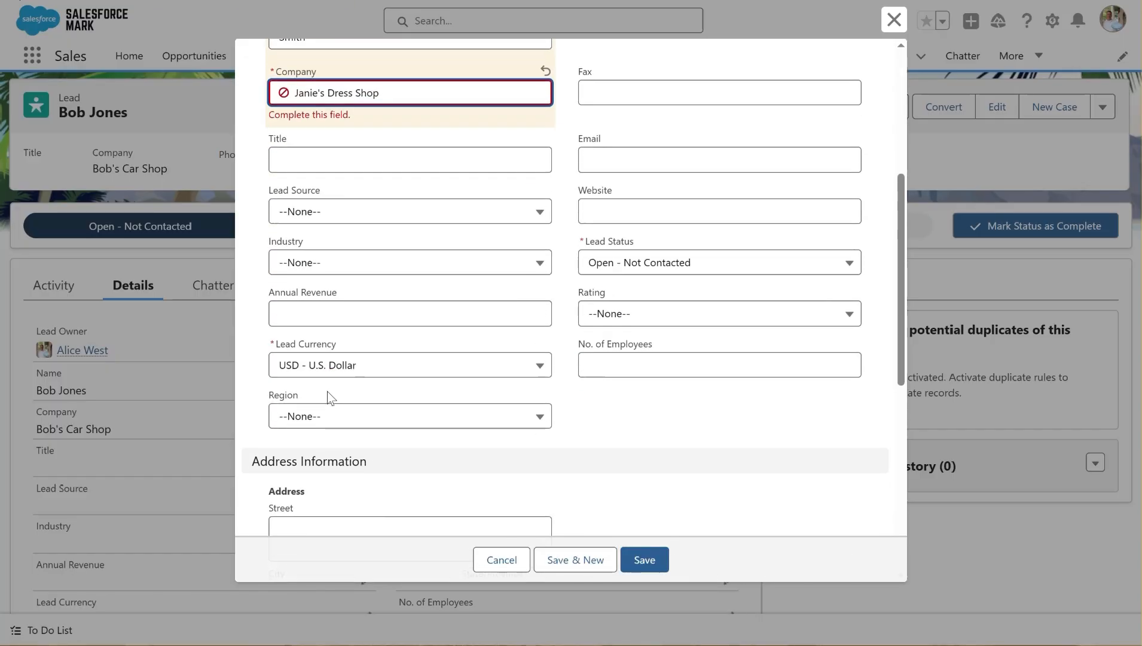
Step: Set the second lead's Region to Central and save the record
{"action": "left_click", "coordinate": [346, 402]}
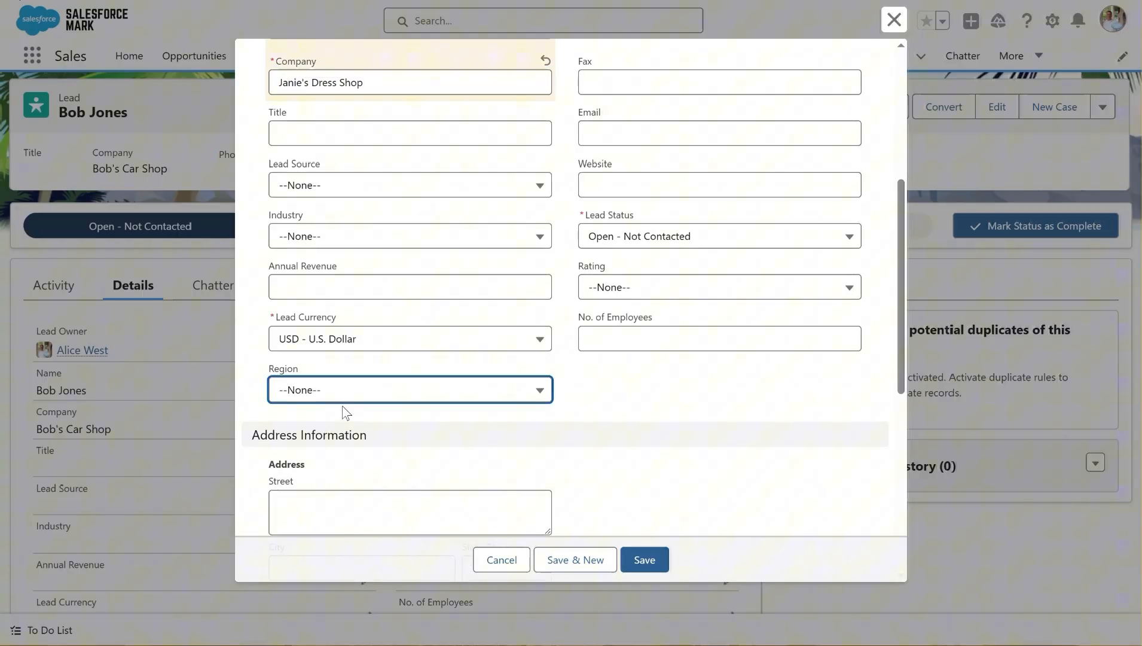
{"action": "left_click", "coordinate": [349, 502]}
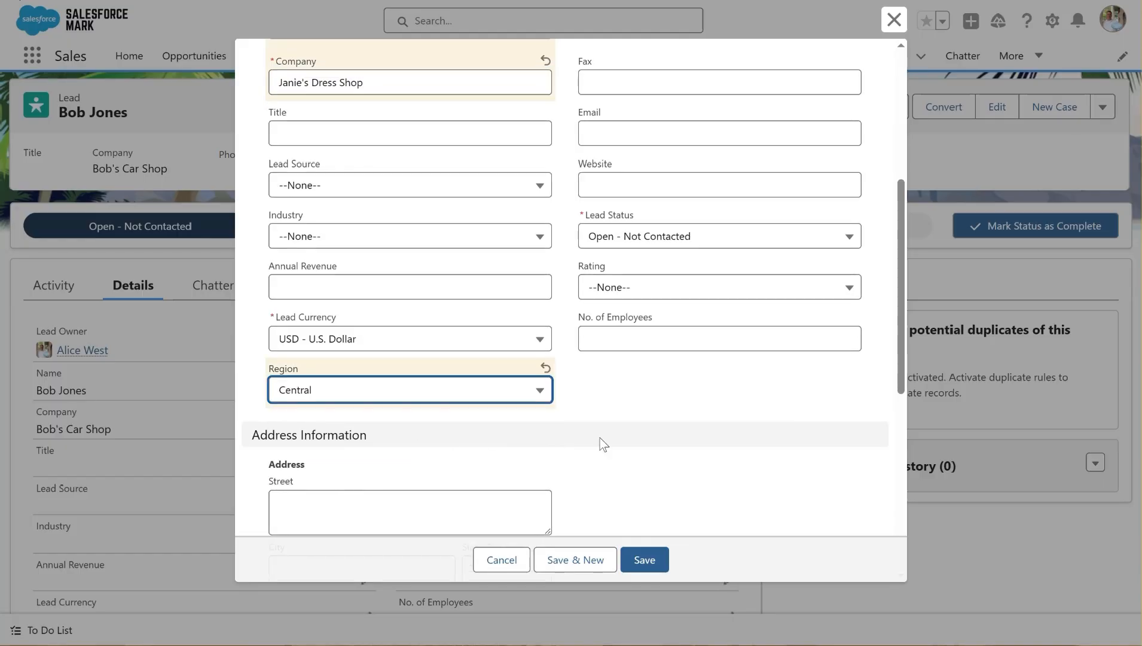
{"action": "left_click", "coordinate": [654, 558]}
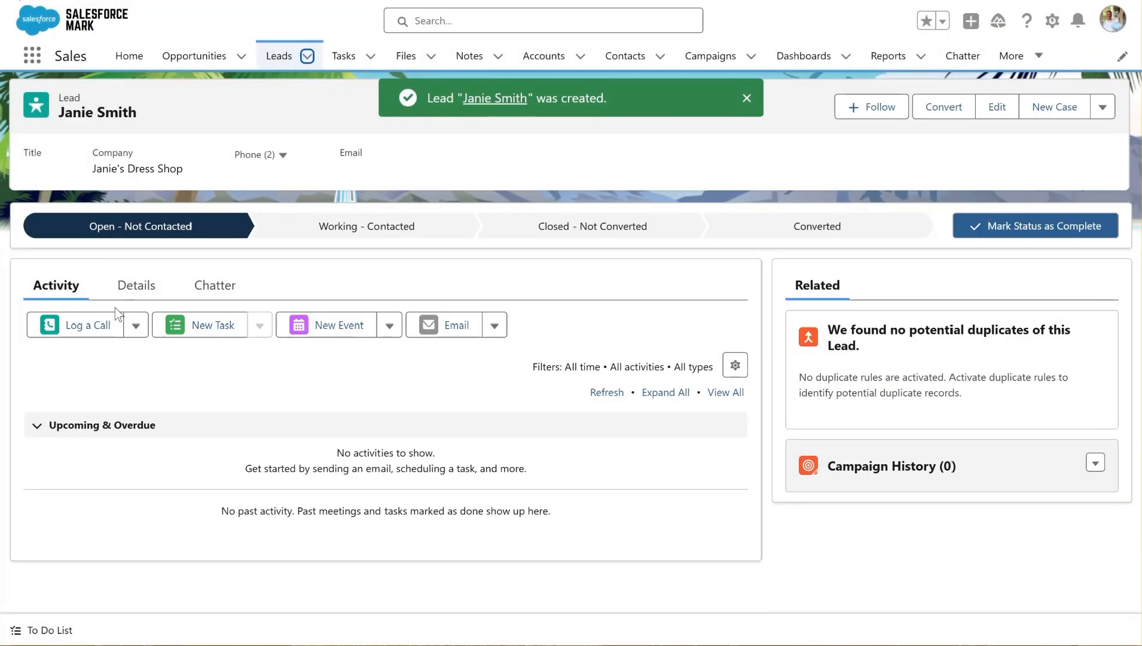
Step: Open the new lead's details and check which user is assigned as its Lead Owner
{"action": "left_click", "coordinate": [121, 297]}
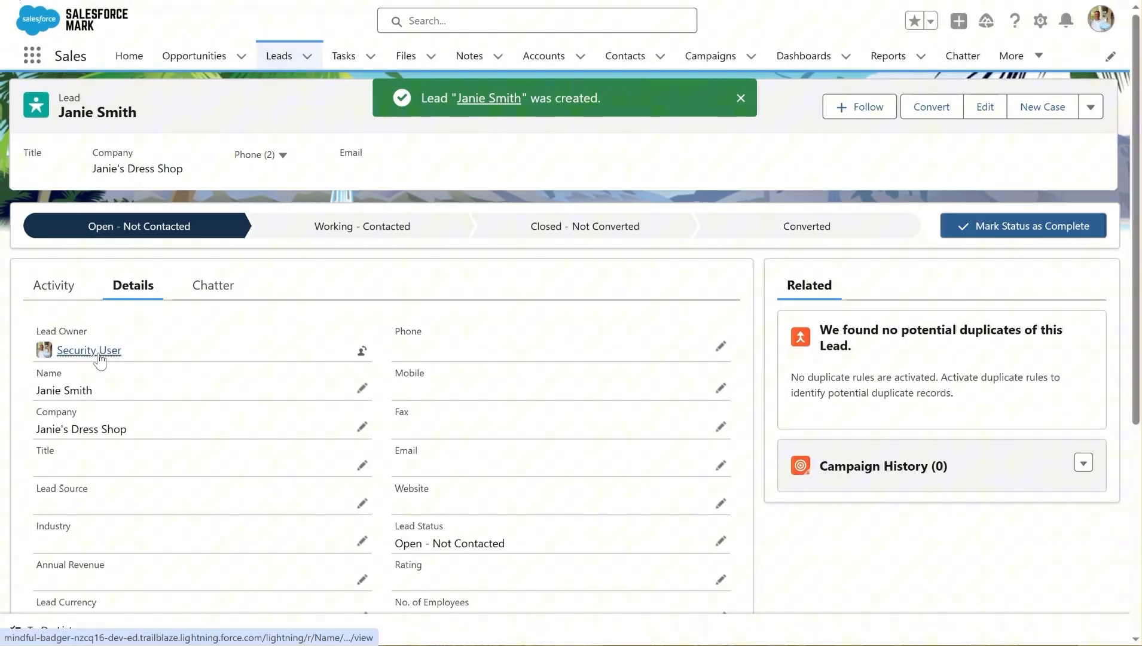
{"action": "mouse_move", "coordinate": [105, 356]}
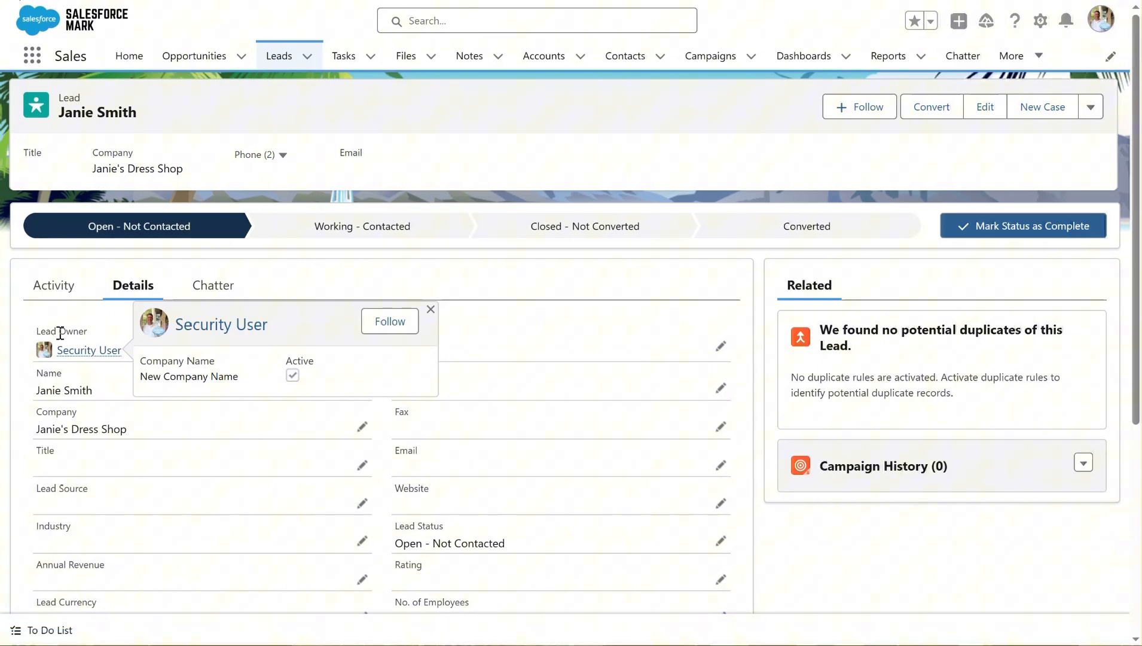
{"action": "left_click_drag", "start_coordinate": [58, 335], "coordinate": [68, 333]}
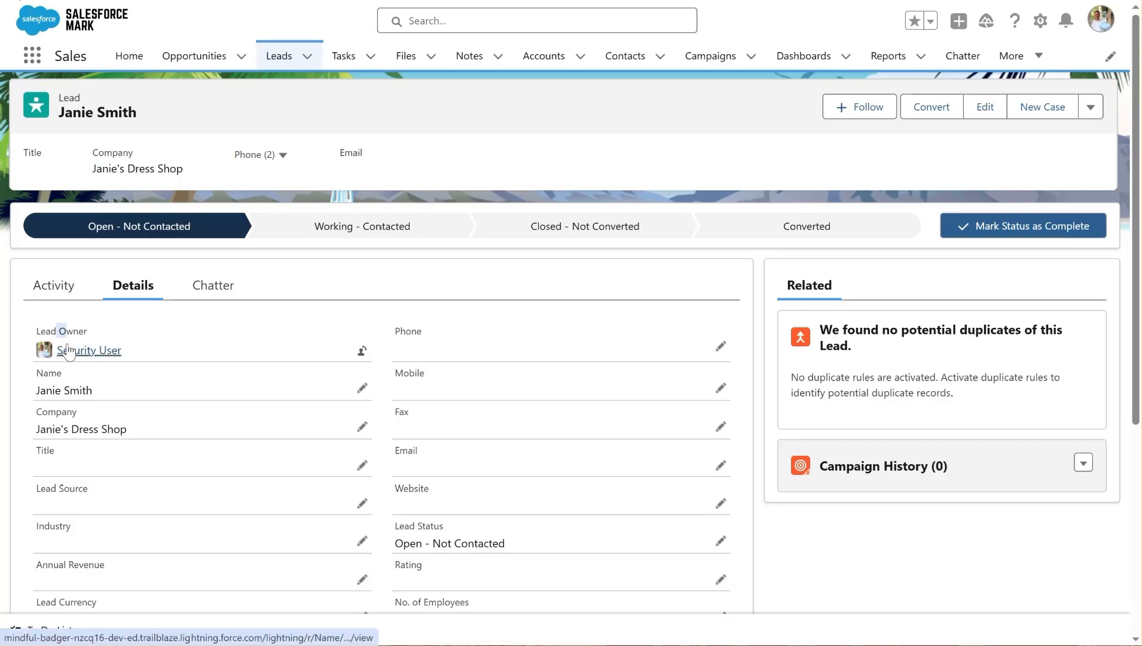